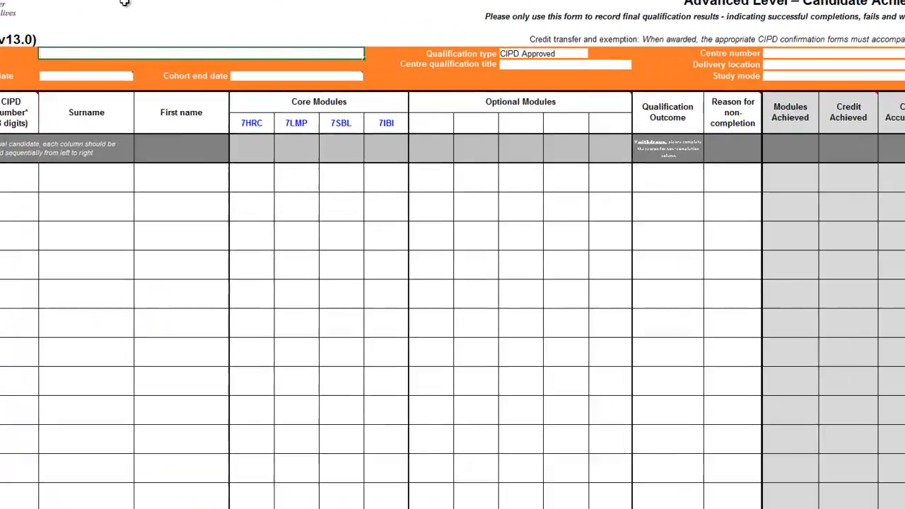
# Enter Example Centre as the centre name, 123 as the centre number and MSc Human Resource Management as the centre qualification title
pyautogui.write('Example Centre')
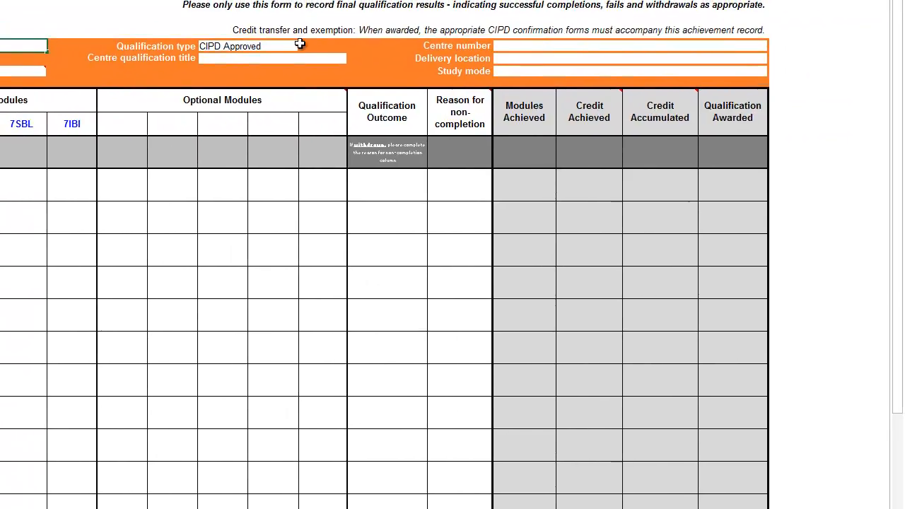
pyautogui.click(519, 43)
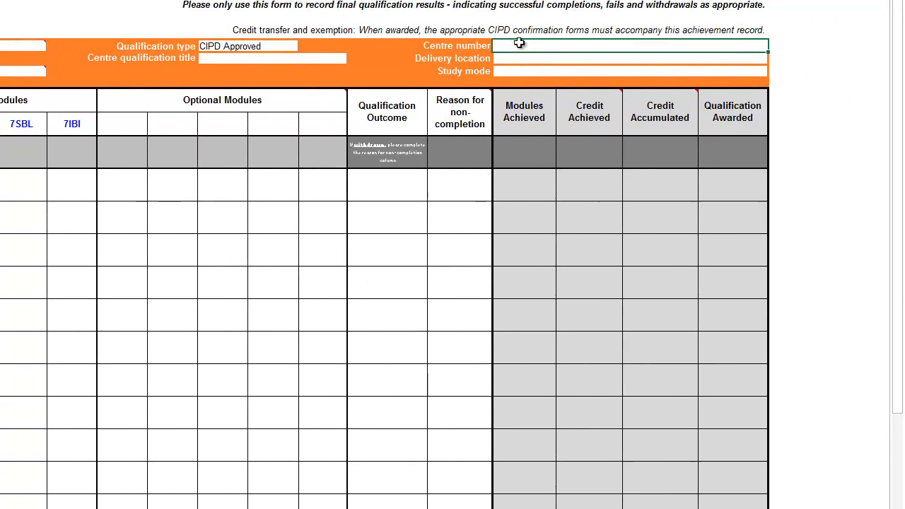
pyautogui.write('123')
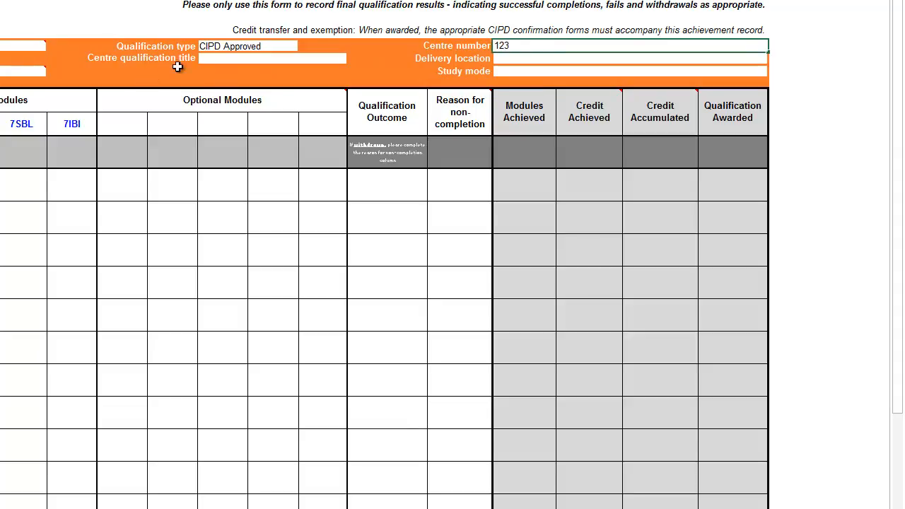
pyautogui.click(212, 59)
pyautogui.write('MSc Human Resource Management')
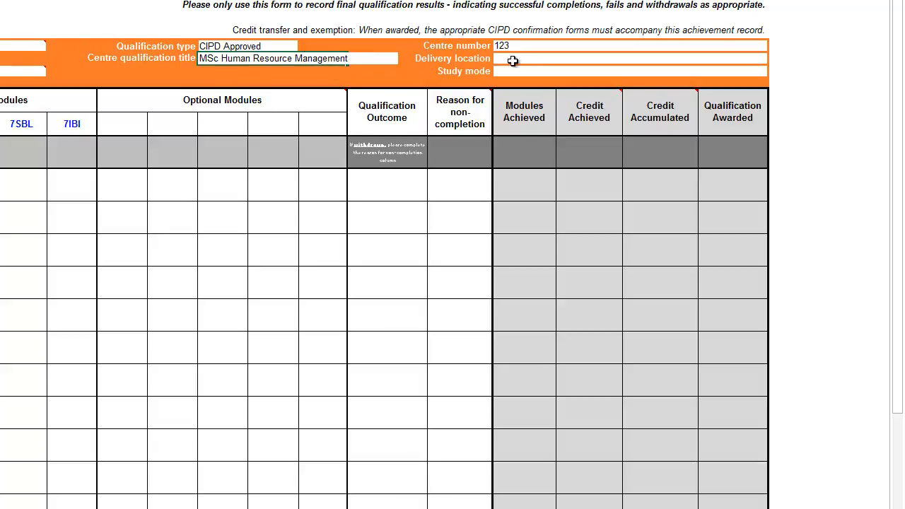
pyautogui.click(539, 63)
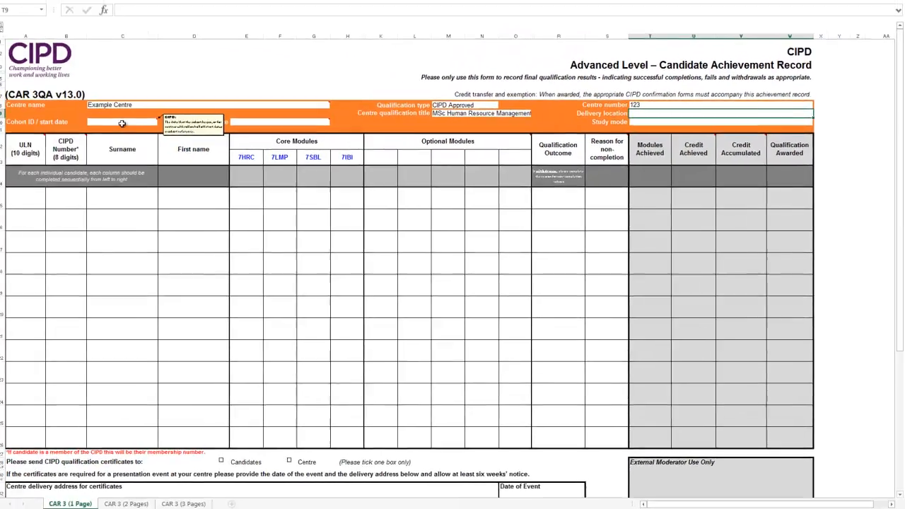
# Set the cohort start date to 01/01/2015 and the cohort end date to 31/12/2015
pyautogui.click(126, 124)
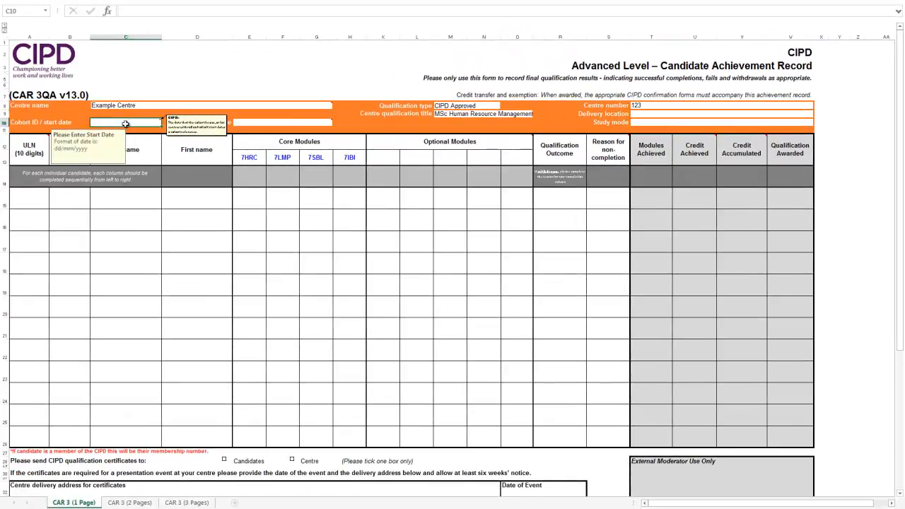
pyautogui.write('01/01/2015')
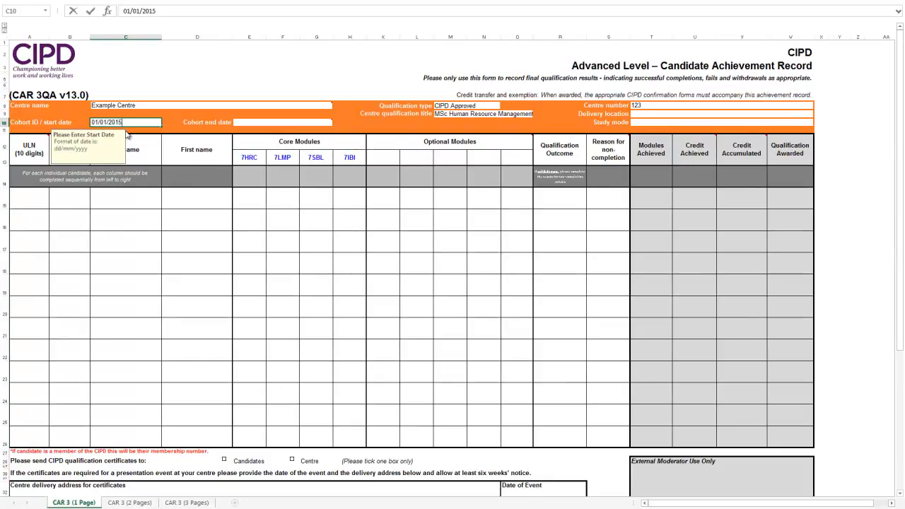
pyautogui.press('Tab')
pyautogui.write('31/12')
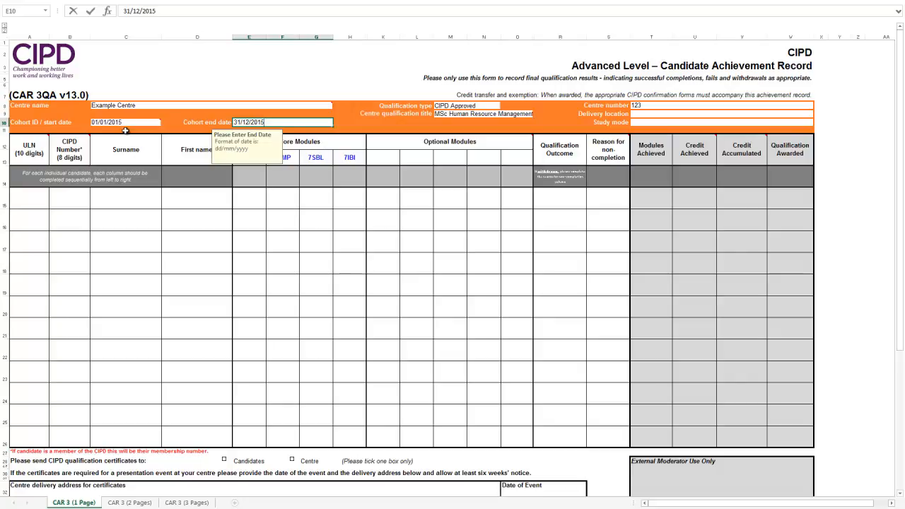
pyautogui.write('/2015')
# Set the study mode for the qualification to Part-time
pyautogui.click(762, 121)
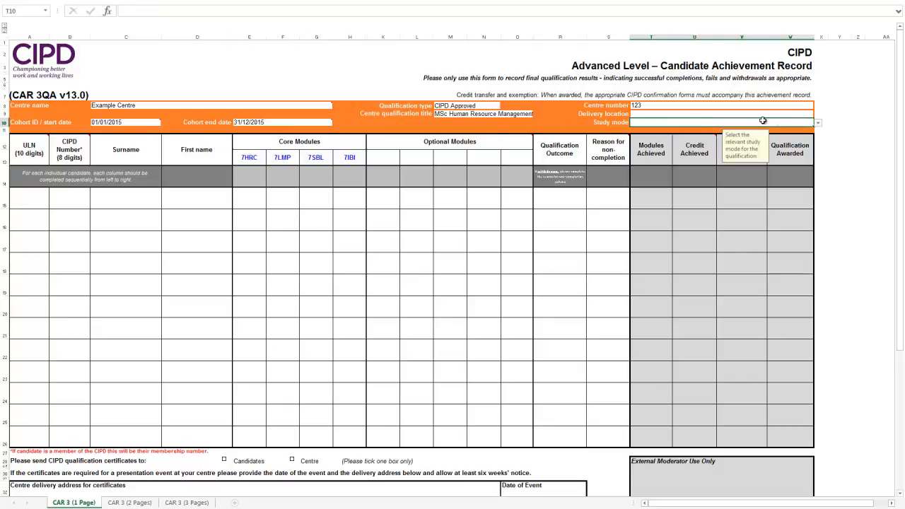
pyautogui.click(817, 123)
pyautogui.click(754, 137)
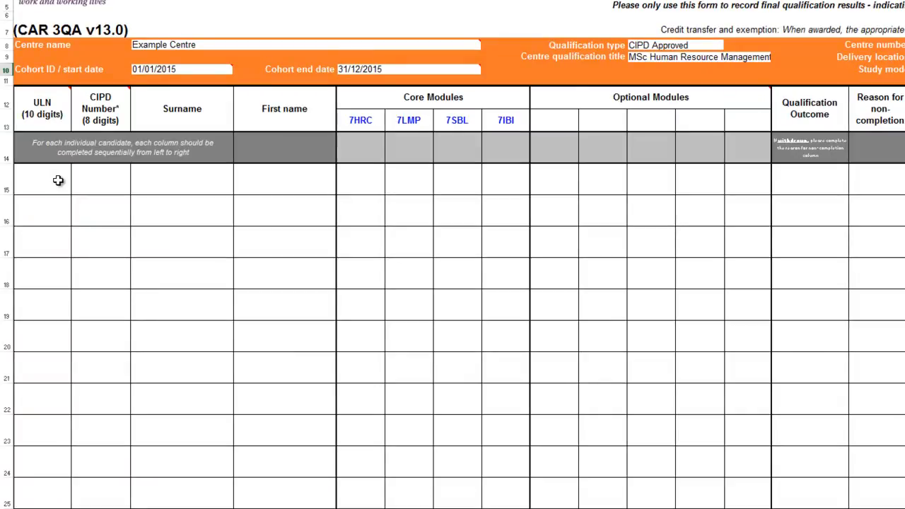
# Fill in the first candidate row with the candidate's ten-digit ULN, CIPD number, surname and first name
pyautogui.click(58, 181)
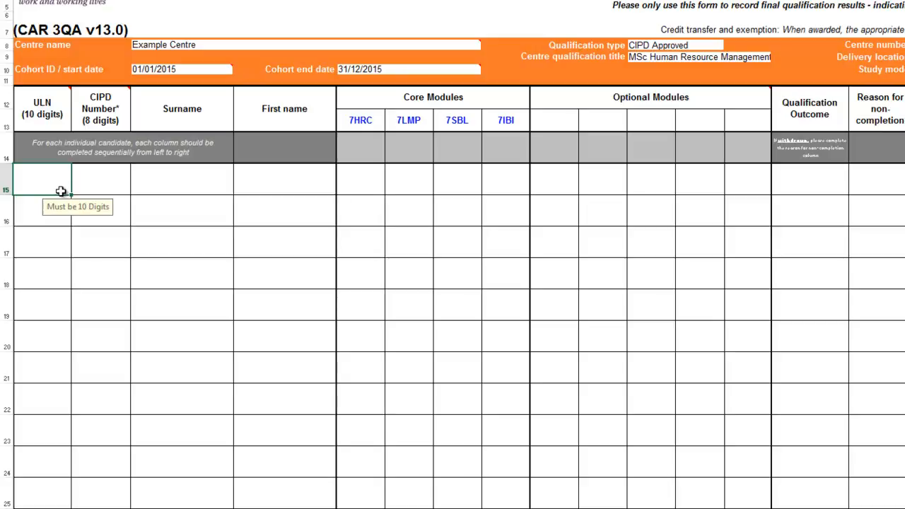
pyautogui.write('1234567890')
pyautogui.click(117, 187)
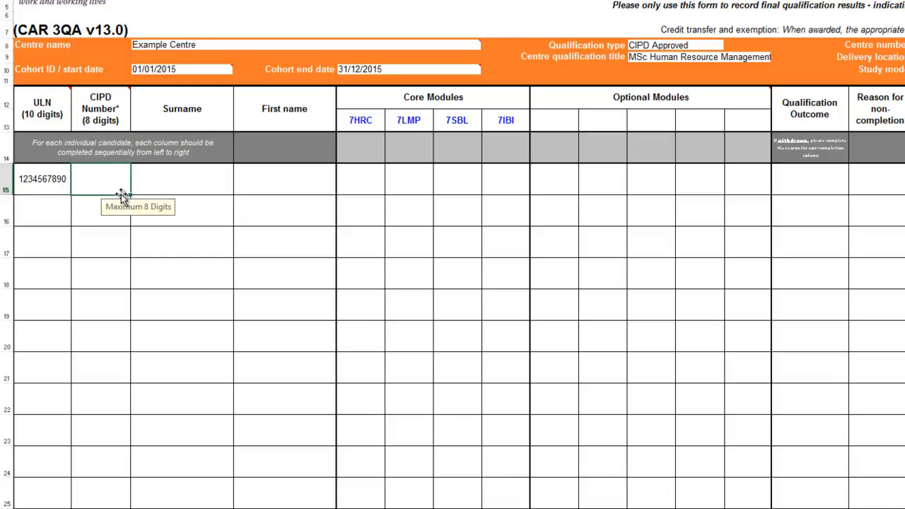
pyautogui.write('7654321')
pyautogui.click(215, 188)
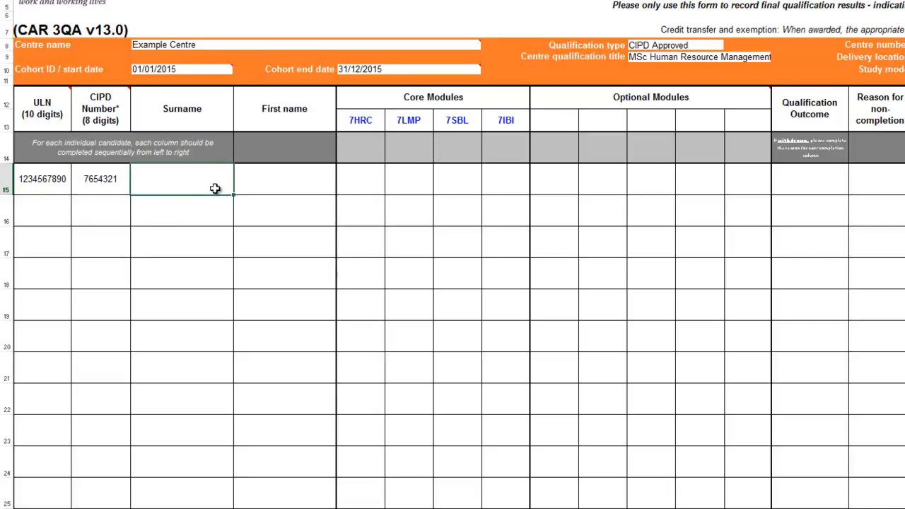
pyautogui.write('One')
pyautogui.press('Tab')
pyautogui.write('Candidate')
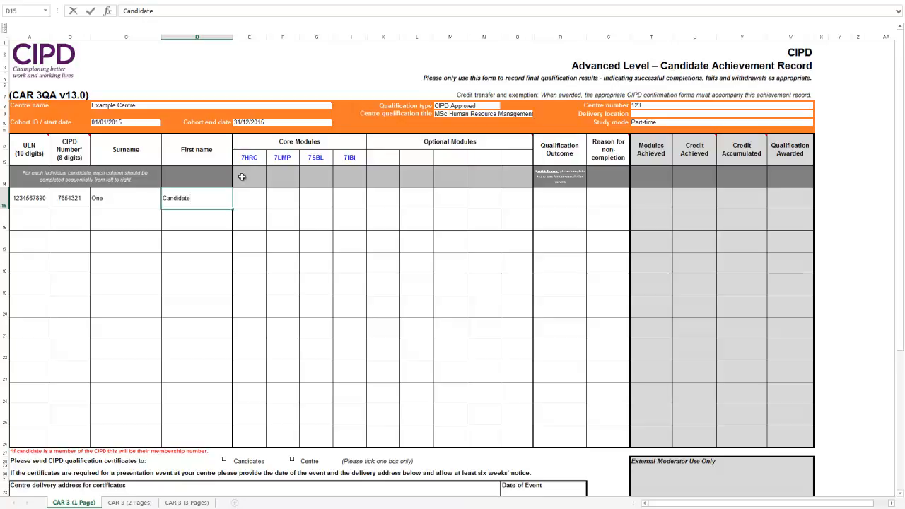
# Set the first four optional module headings to 7LMD, 7ODD, 7PFM and 7RWM
pyautogui.click(388, 160)
pyautogui.click(404, 164)
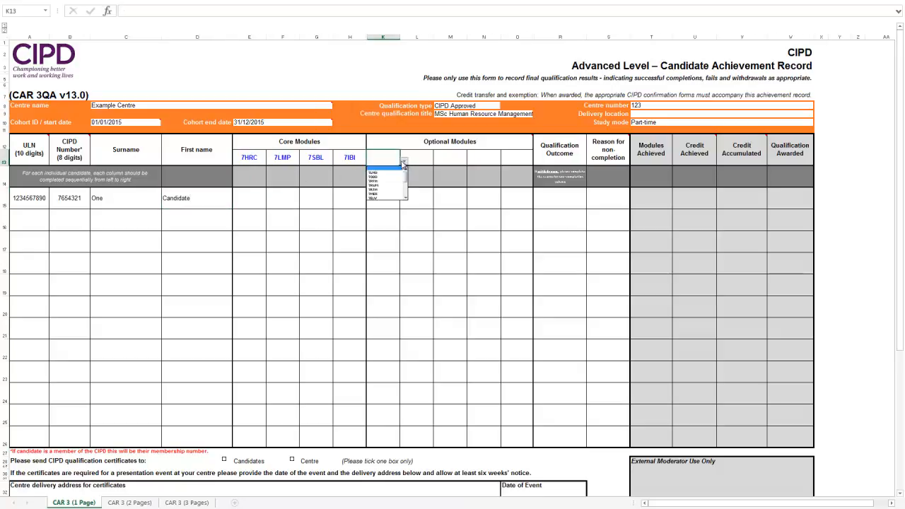
pyautogui.click(394, 174)
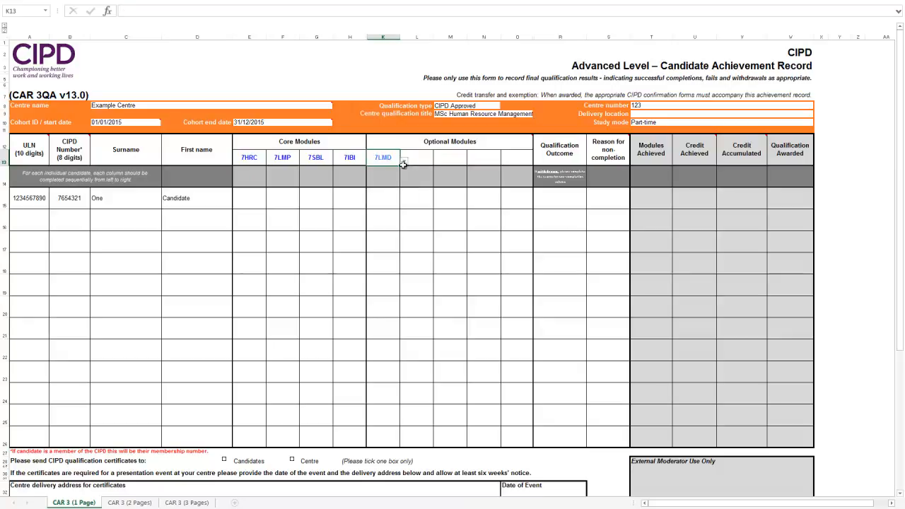
pyautogui.click(424, 156)
pyautogui.click(436, 162)
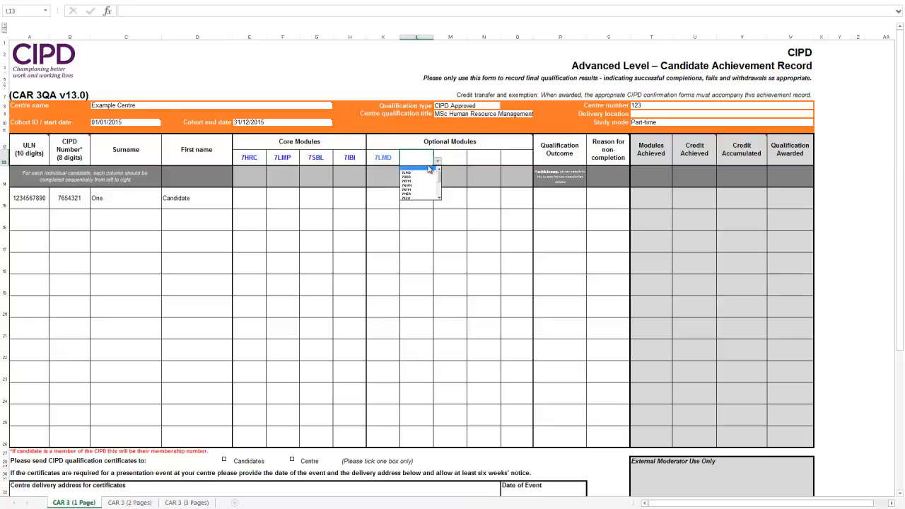
pyautogui.click(422, 180)
pyautogui.click(448, 158)
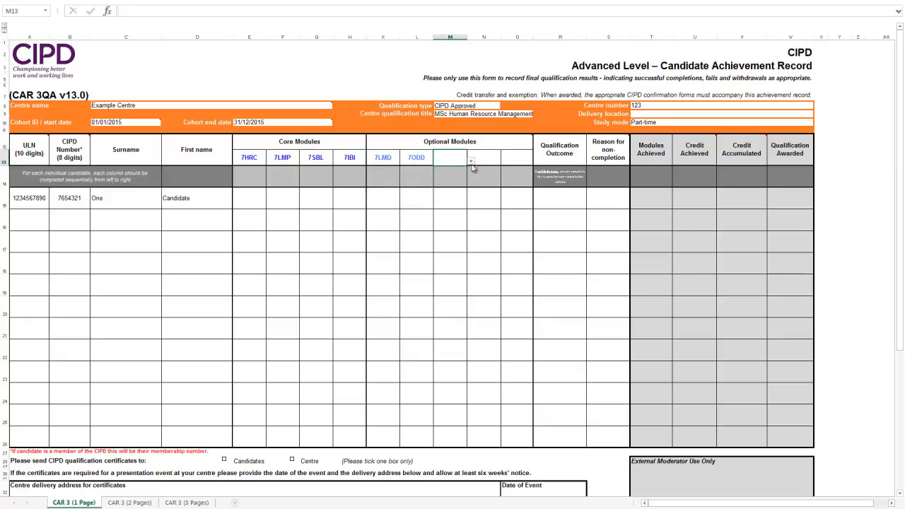
pyautogui.click(471, 162)
pyautogui.click(444, 181)
pyautogui.click(485, 159)
pyautogui.click(504, 162)
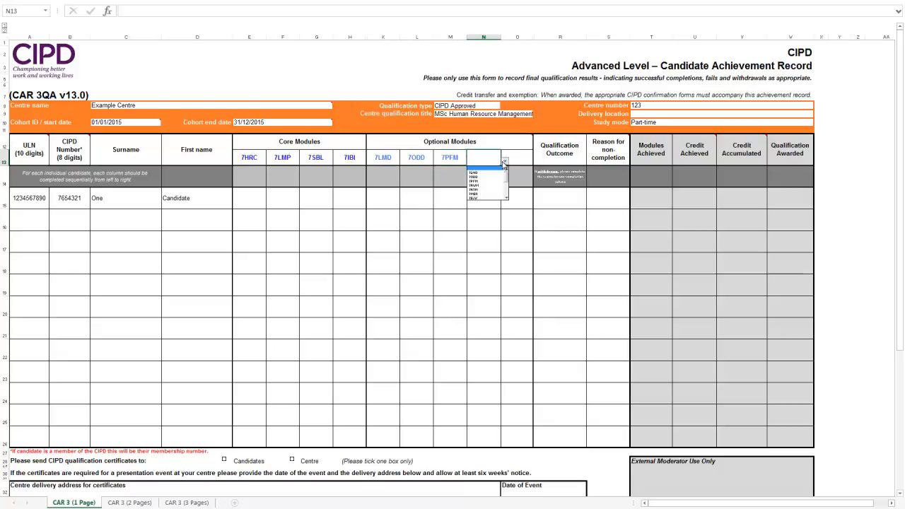
pyautogui.click(491, 185)
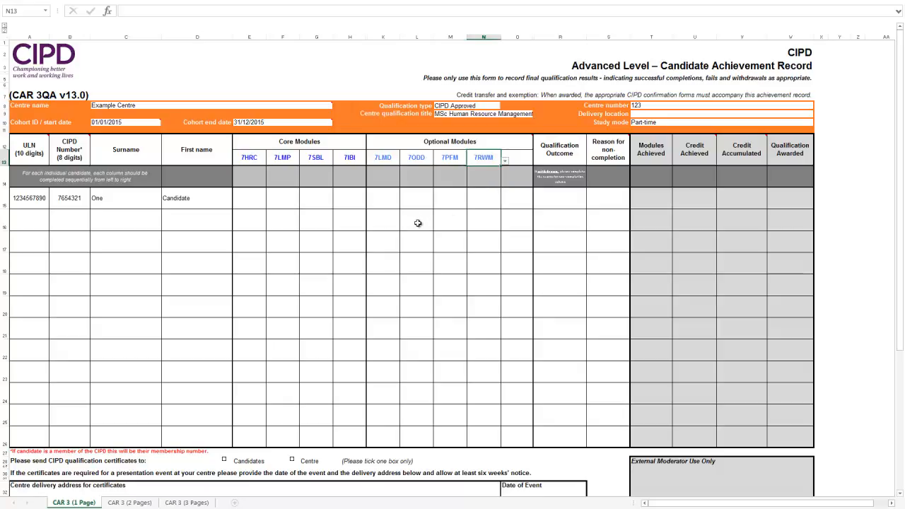
# Record a Pass for the first candidate in the core modules 7HRC, 7LMP, 7SBL and 7IBI
pyautogui.click(245, 198)
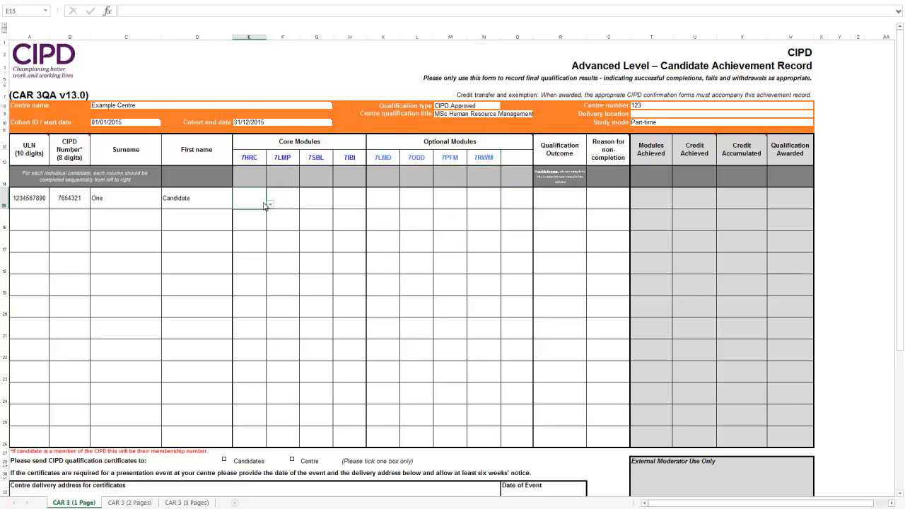
pyautogui.click(270, 204)
pyautogui.click(259, 226)
pyautogui.click(280, 201)
pyautogui.click(303, 204)
pyautogui.click(287, 225)
pyautogui.click(317, 200)
pyautogui.click(337, 205)
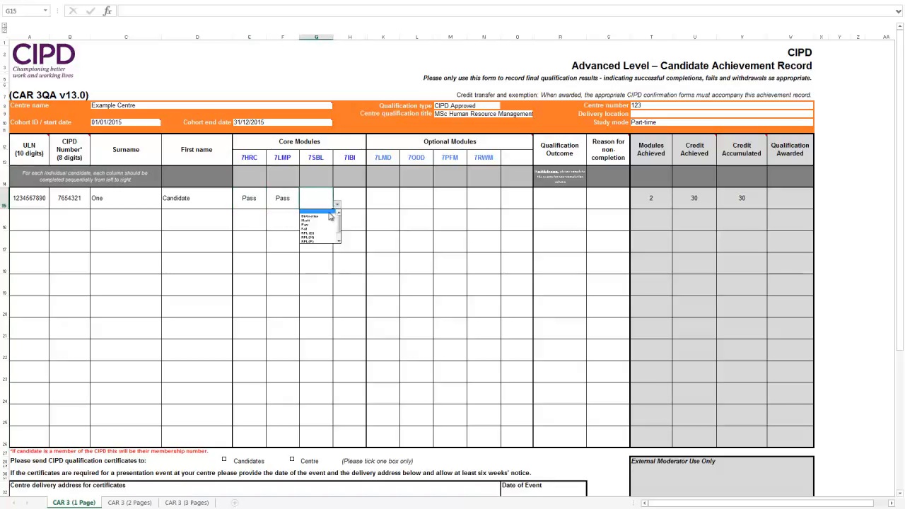
pyautogui.click(315, 225)
pyautogui.click(352, 201)
pyautogui.click(371, 204)
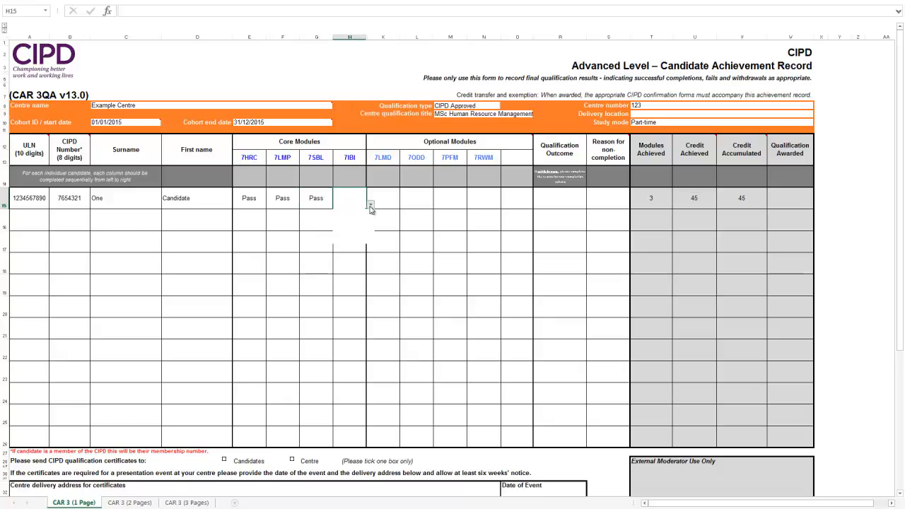
pyautogui.click(353, 228)
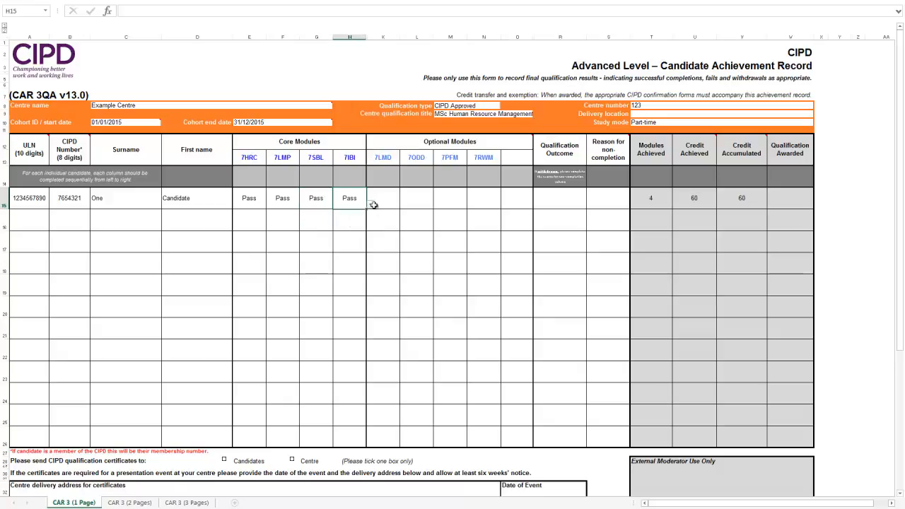
# Record a Pass for the first candidate in the optional modules 7LMD, 7ODD, 7PFM and 7RWM
pyautogui.click(375, 201)
pyautogui.click(404, 204)
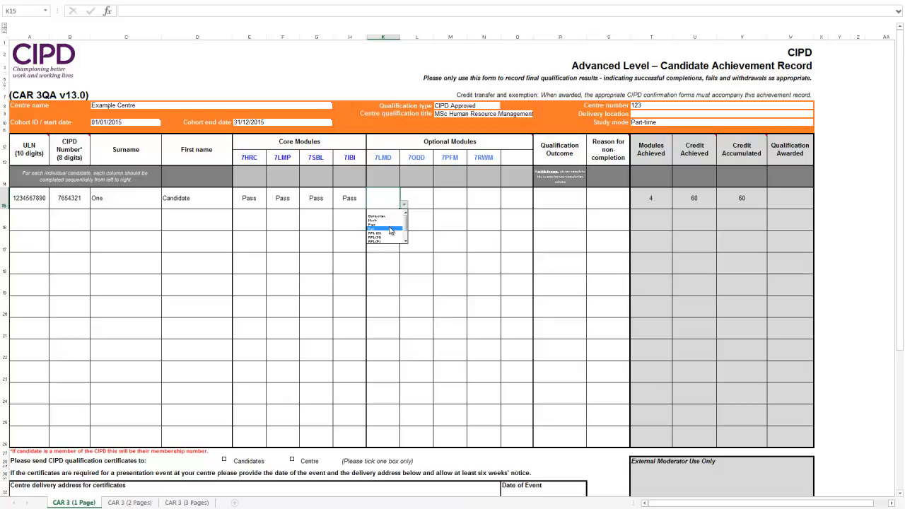
pyautogui.click(386, 224)
pyautogui.click(424, 200)
pyautogui.click(437, 206)
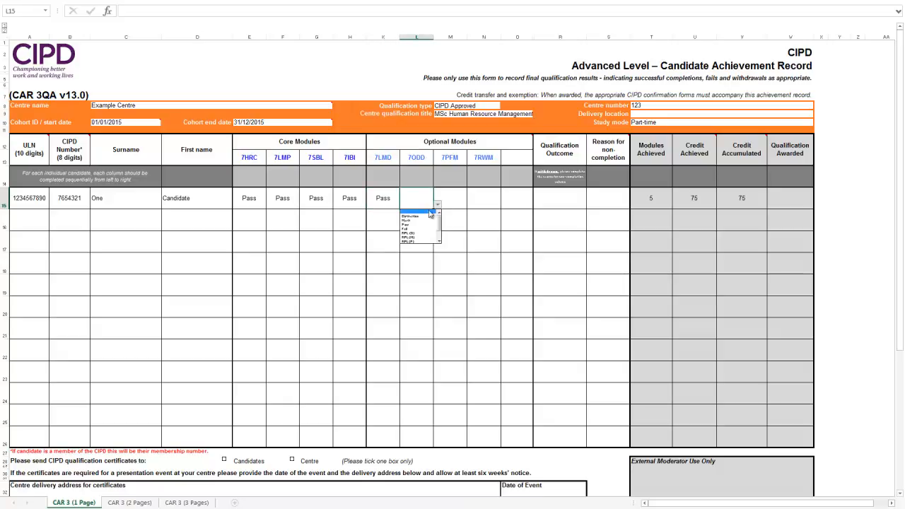
pyautogui.click(420, 223)
pyautogui.click(442, 203)
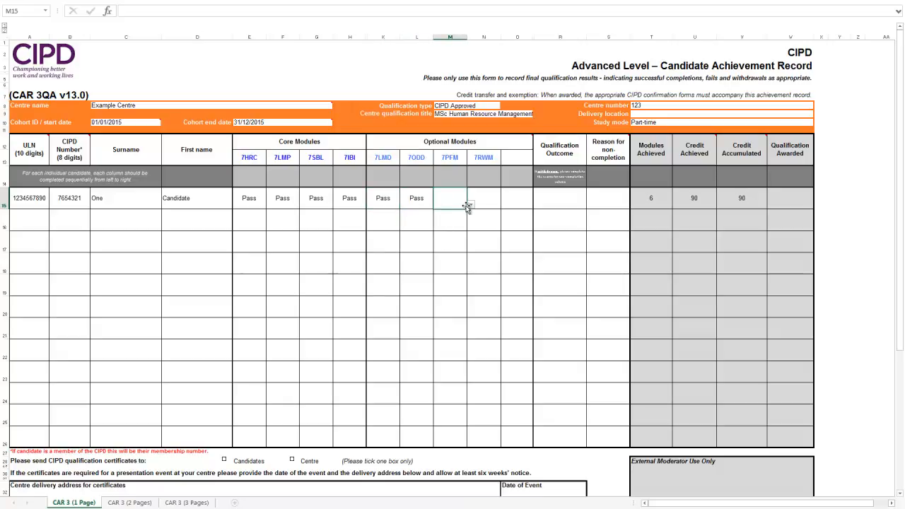
pyautogui.click(470, 205)
pyautogui.click(453, 224)
pyautogui.click(489, 198)
pyautogui.click(504, 205)
pyautogui.click(491, 225)
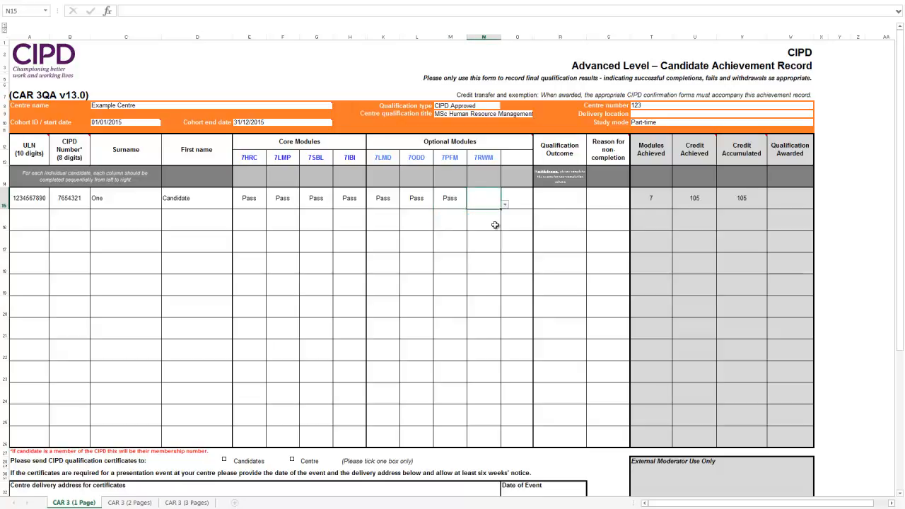
# Set the first candidate's qualification outcome to CIPD Approved Dip, leaving the reason for non-completion blank
pyautogui.click(560, 198)
pyautogui.click(586, 206)
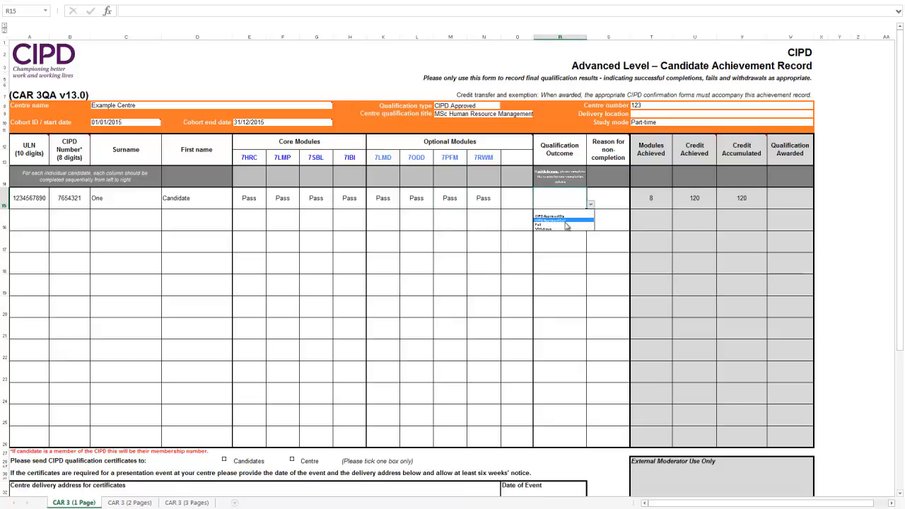
pyautogui.click(563, 218)
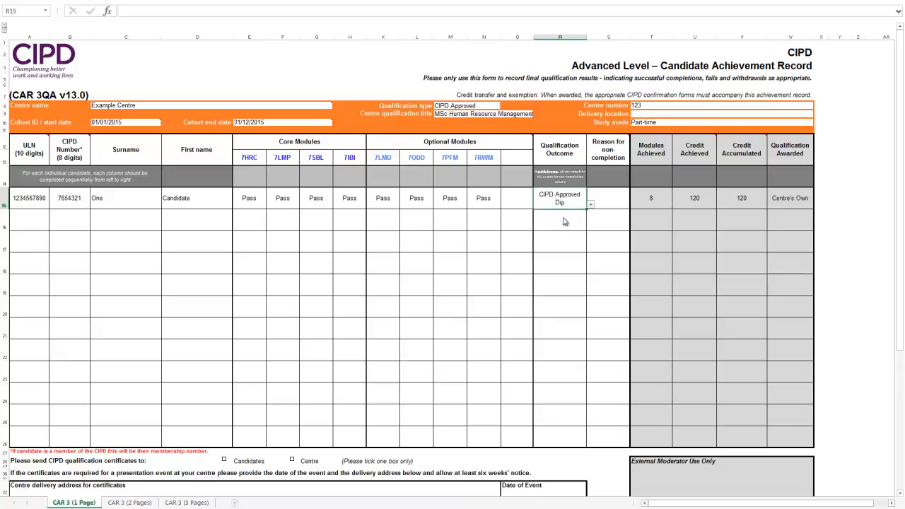
pyautogui.click(625, 200)
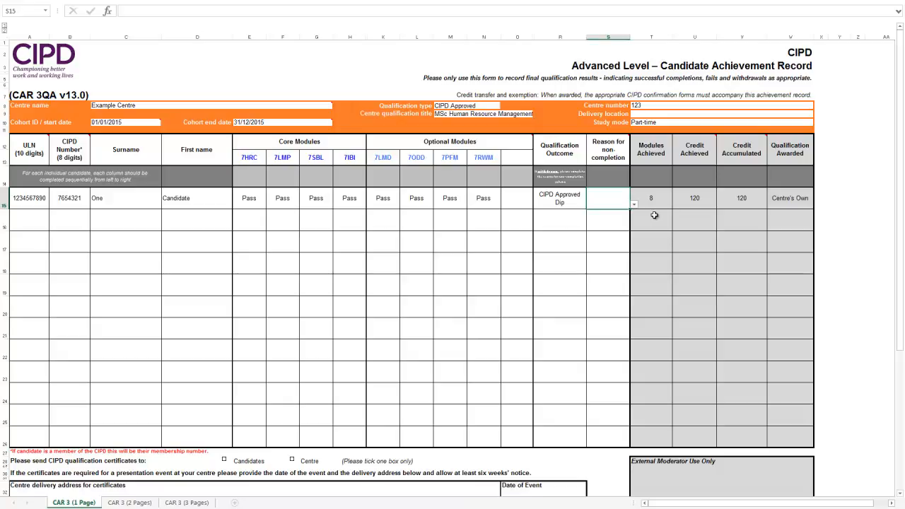
# Have the certificates sent to the Centre, giving the centre's delivery address and 31/07/2016 as the date of event
pyautogui.moveTo(900, 164); pyautogui.dragTo(873, 293)
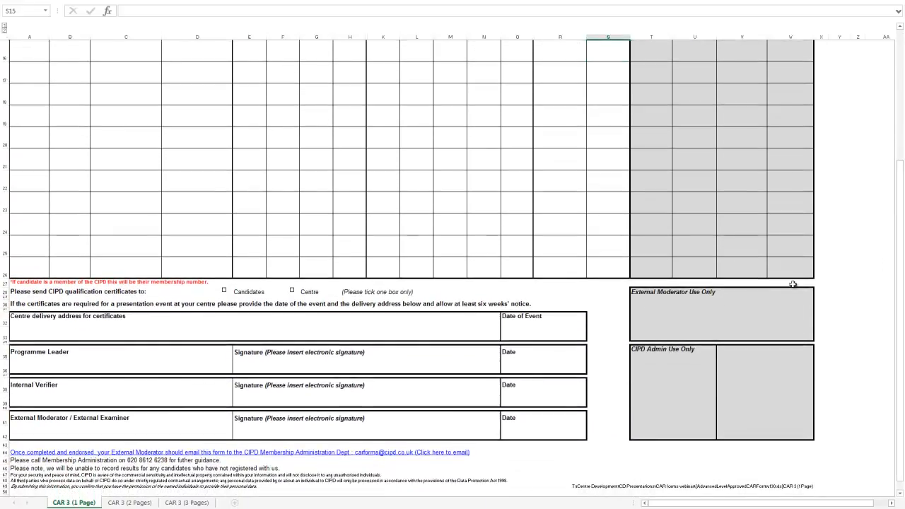
pyautogui.click(292, 290)
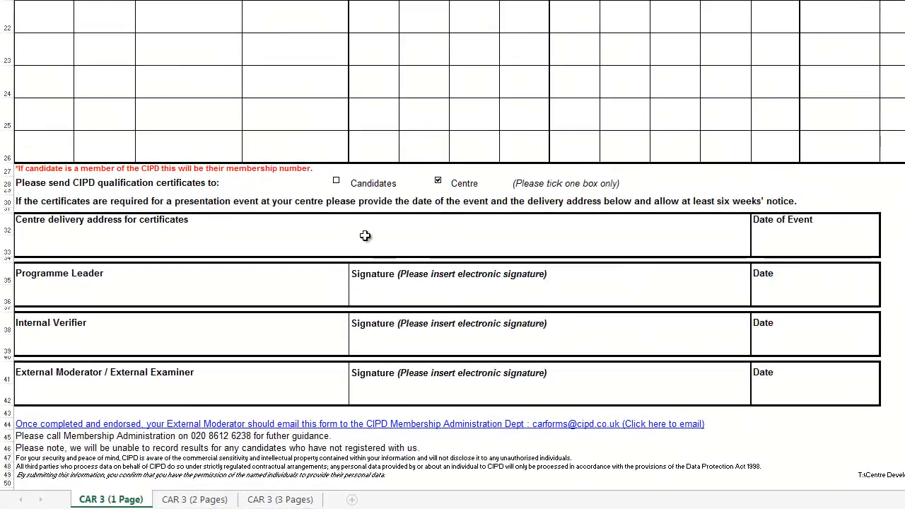
pyautogui.click(365, 234)
pyautogui.click(354, 241)
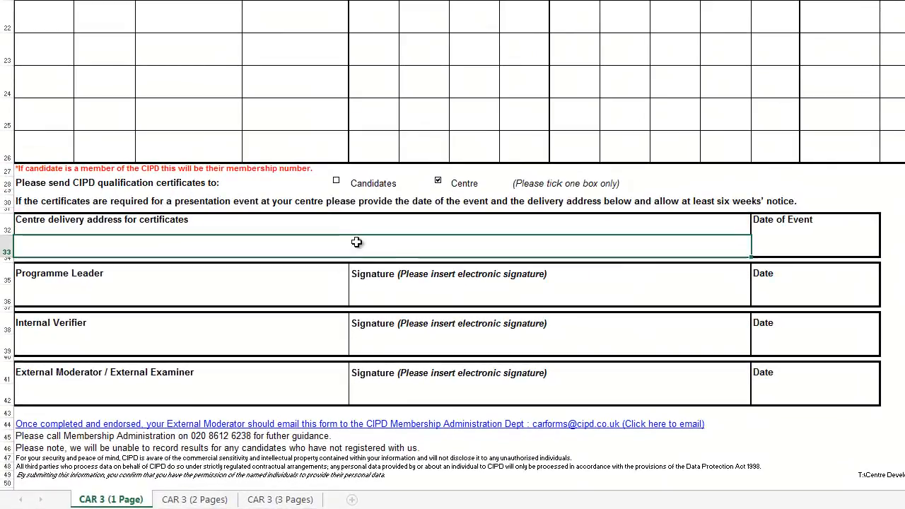
pyautogui.doubleClick(357, 242)
pyautogui.write('CIPD 151 The Broadway London')
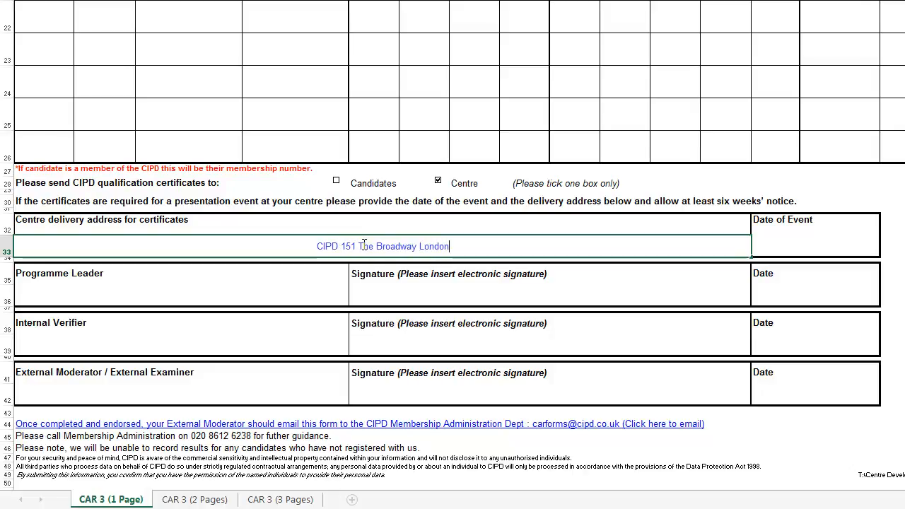
pyautogui.click(774, 244)
pyautogui.write('31/07/2016')
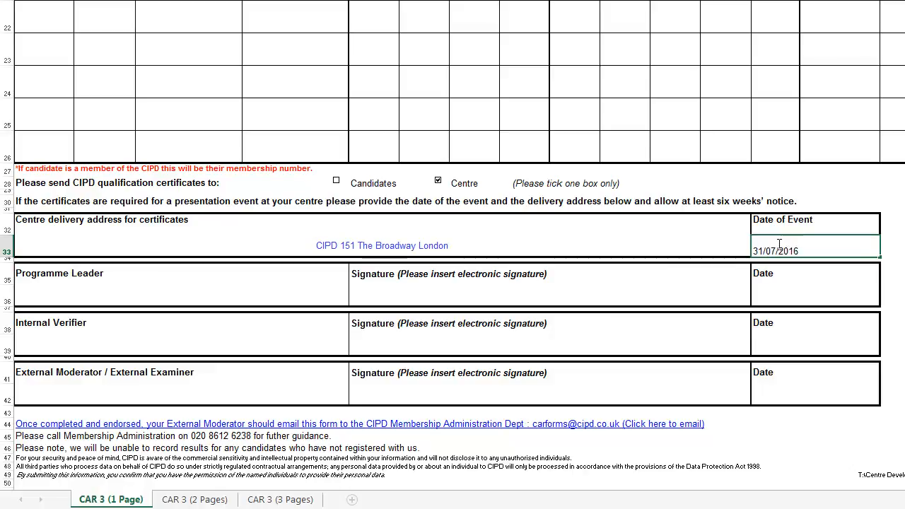
# Enter the programme leader's signature and date it 01/06/2016
pyautogui.click(504, 294)
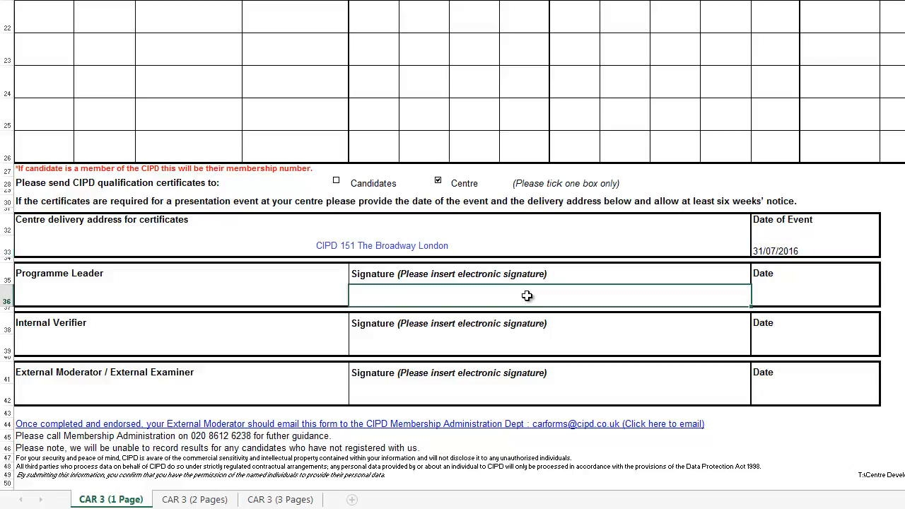
pyautogui.write('P Leader')
pyautogui.press('Tab')
pyautogui.write('01')
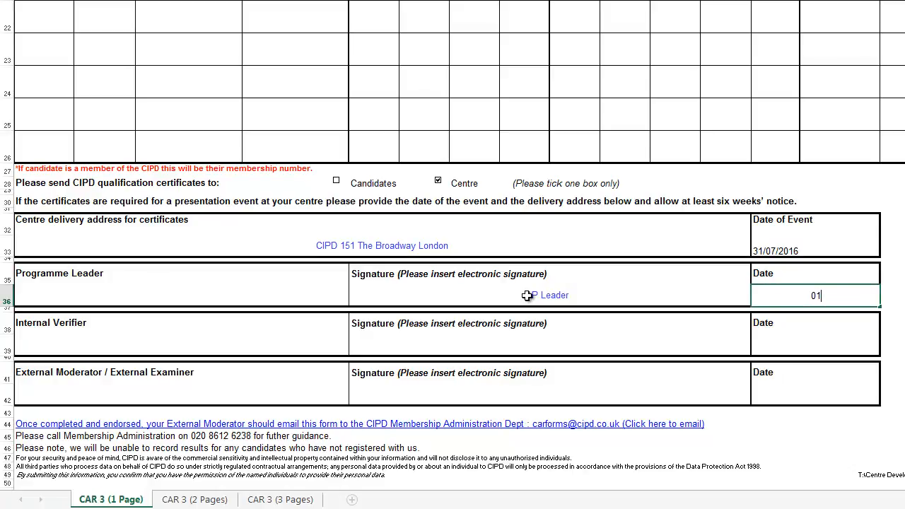
pyautogui.write('/06/2016')
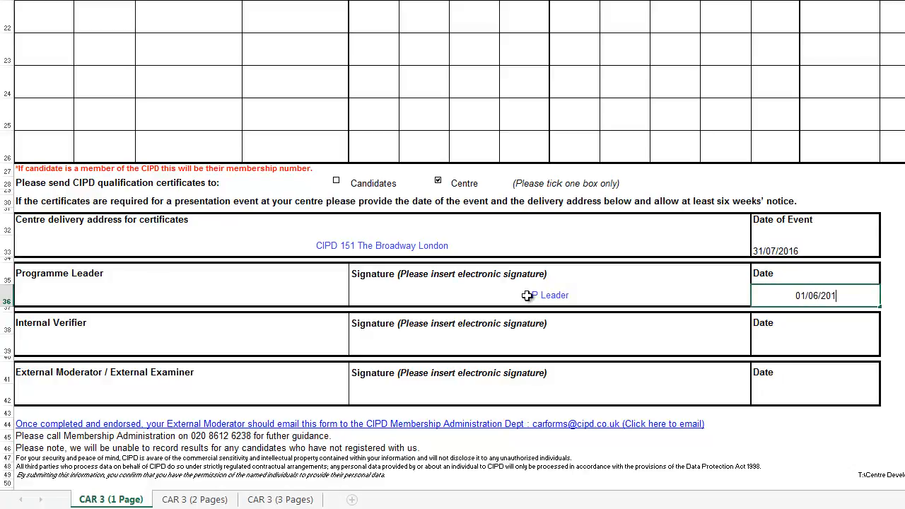